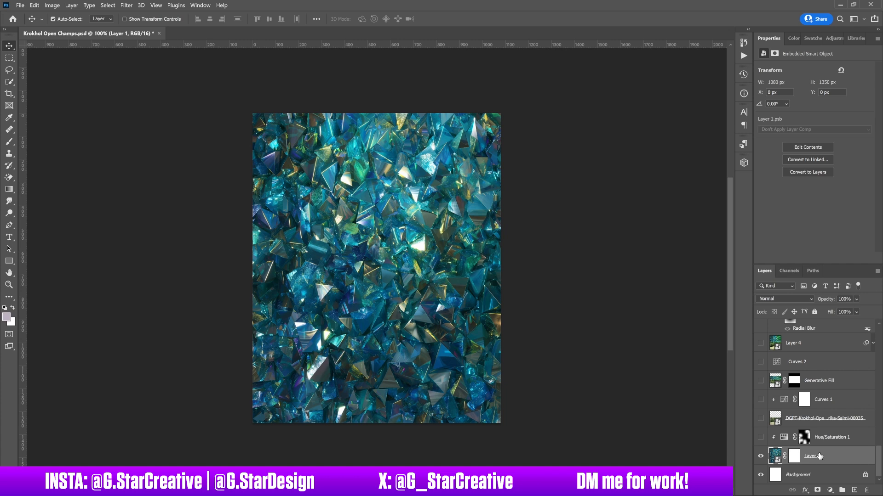
Show the Hue/Saturation 1 adjustment on the crystal background, compare it on and off, and select it.
{"action": "left_click", "coordinate": [760, 437]}
{"action": "left_click", "coordinate": [761, 438]}
{"action": "left_click", "coordinate": [761, 437]}
{"action": "left_click", "coordinate": [822, 438]}
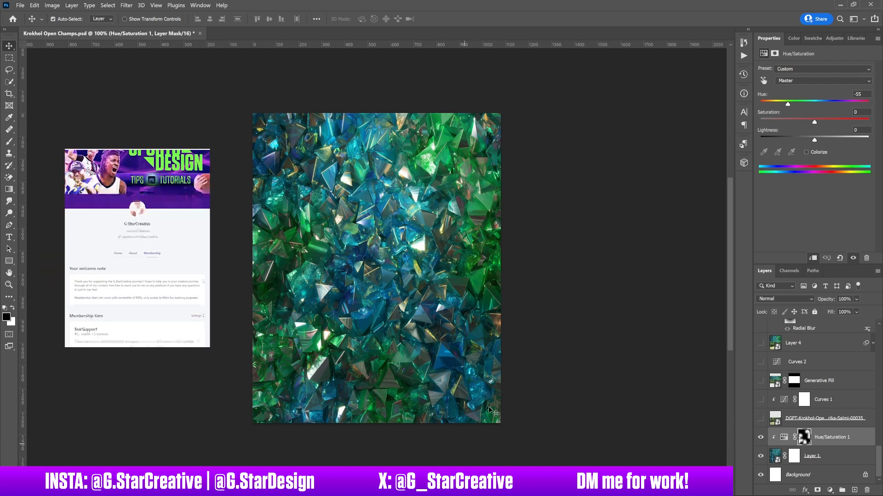
Show the forest photo layer and its clipped Curves 1 adjustment, selecting each to display its properties.
{"action": "left_click", "coordinate": [760, 419]}
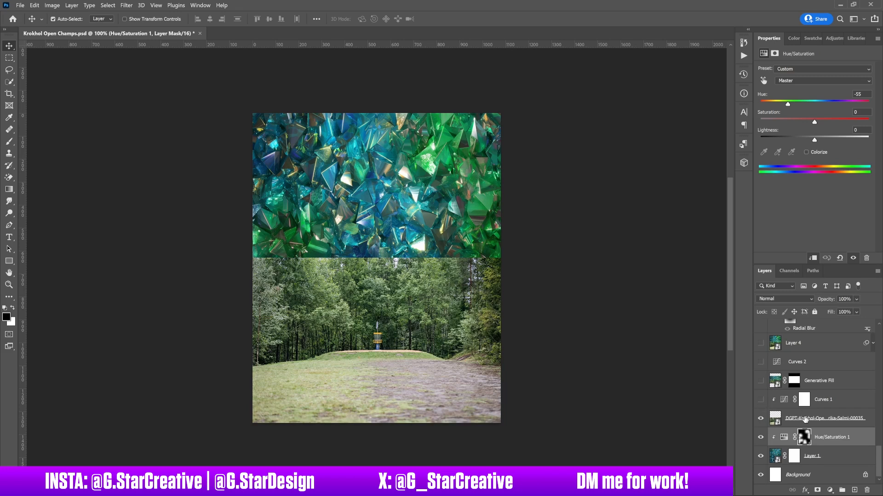
{"action": "left_click", "coordinate": [801, 417]}
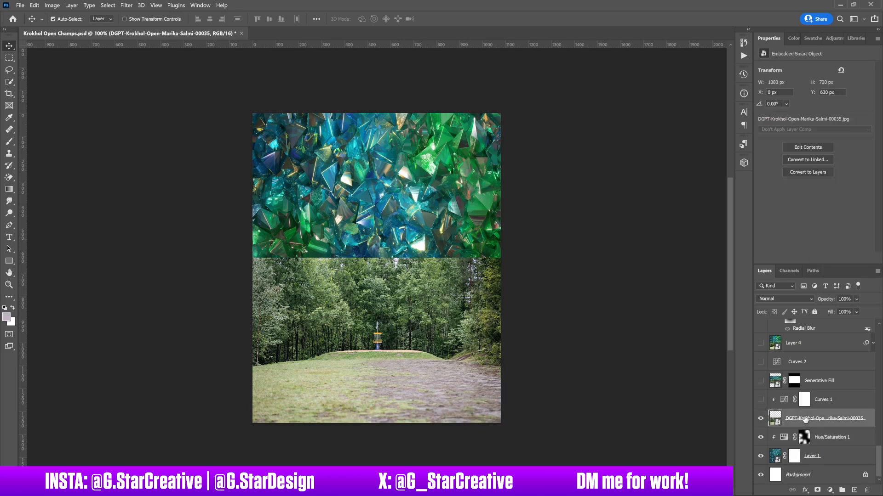
{"action": "left_click", "coordinate": [760, 401]}
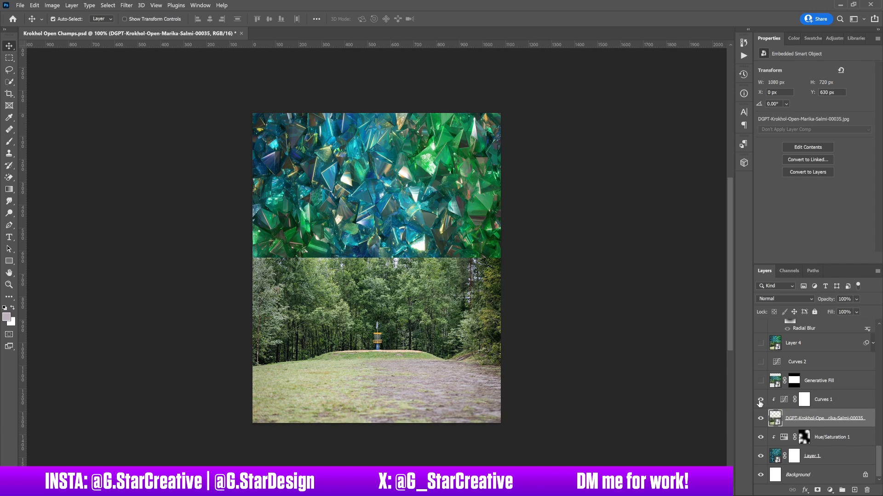
{"action": "left_click", "coordinate": [830, 397]}
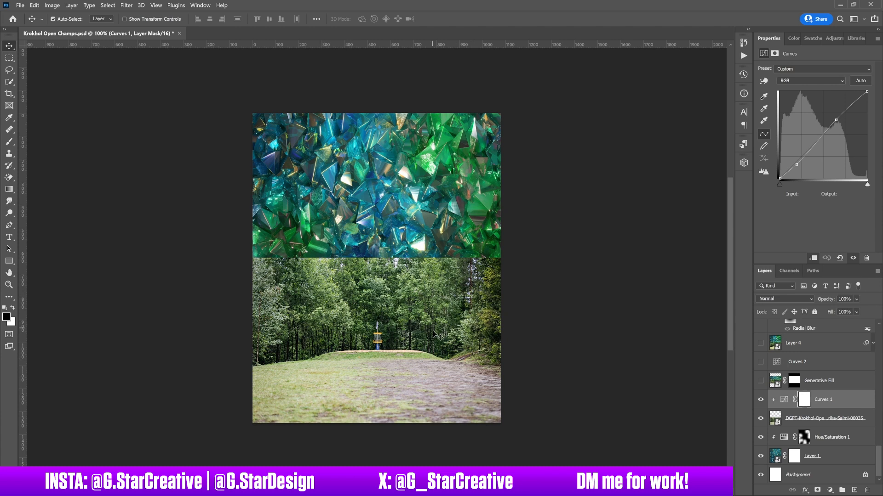
Show the Generative Fill layer that blends forest and crystals, plus the Curves 2 adjustment, selecting each one.
{"action": "left_click", "coordinate": [760, 382]}
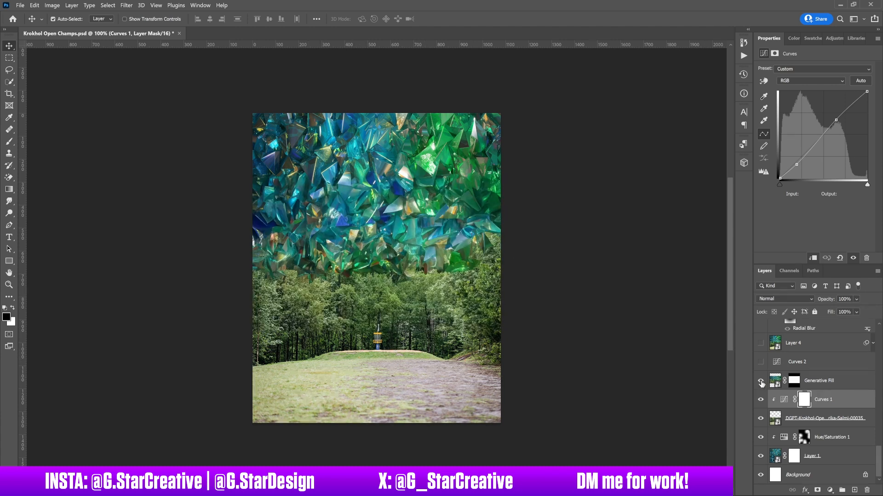
{"action": "left_click", "coordinate": [810, 381]}
{"action": "key", "text": "m"}
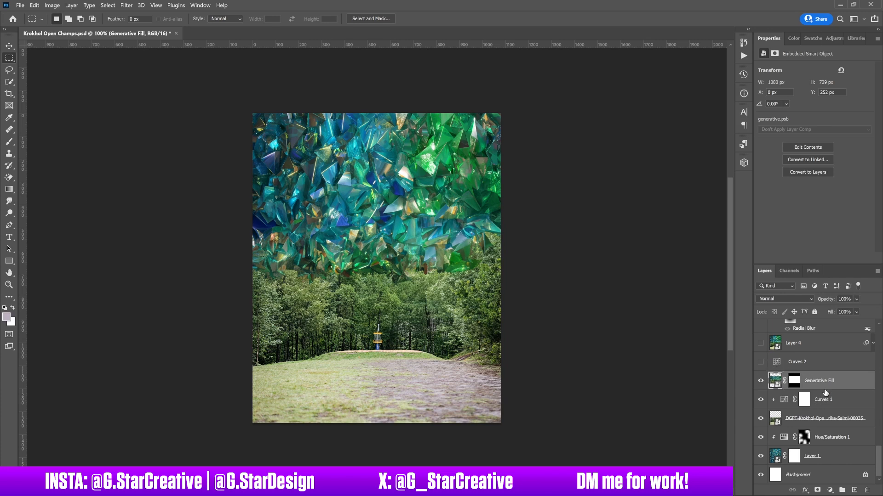
{"action": "left_click", "coordinate": [10, 46]}
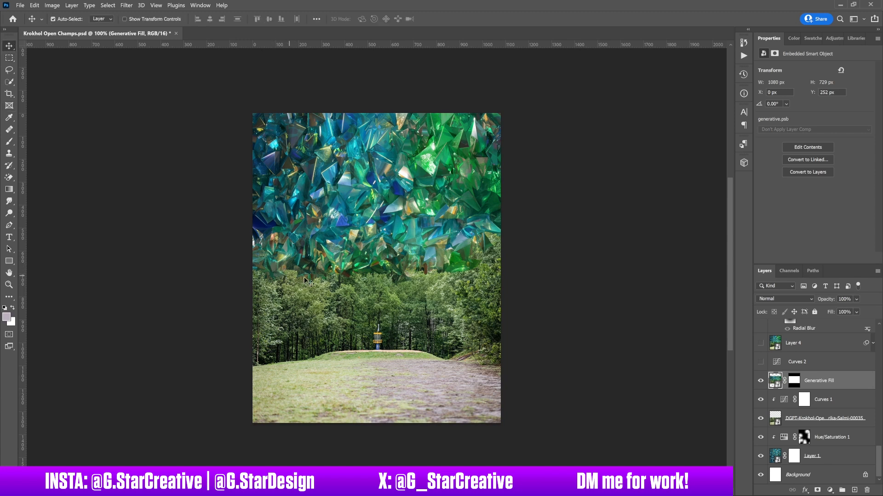
{"action": "left_click", "coordinate": [761, 362]}
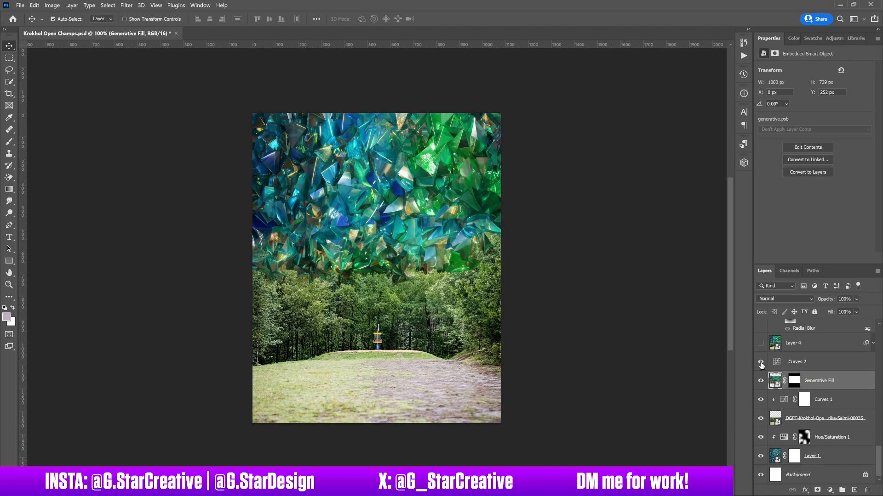
{"action": "left_click", "coordinate": [798, 362]}
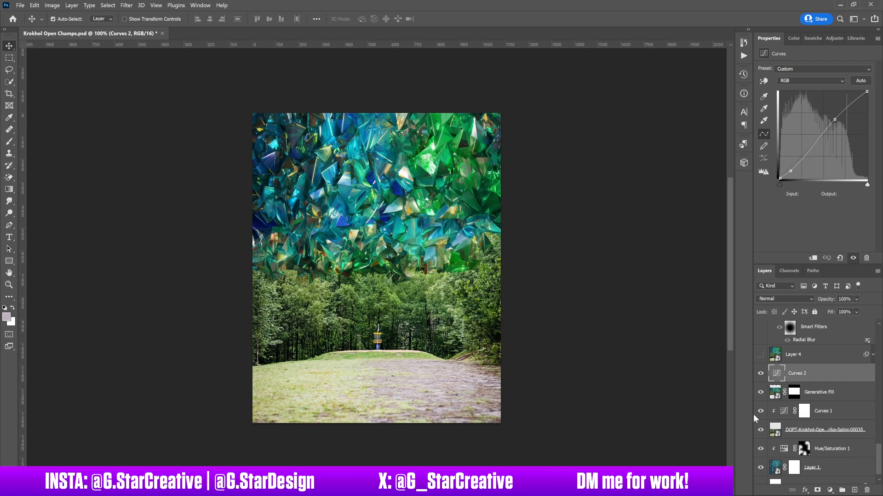
Show and select Layer 4, and expand its list of smart filters.
{"action": "scroll", "coordinate": [800, 370], "scroll_direction": "up", "scroll_amount": 1}
{"action": "left_click", "coordinate": [800, 371]}
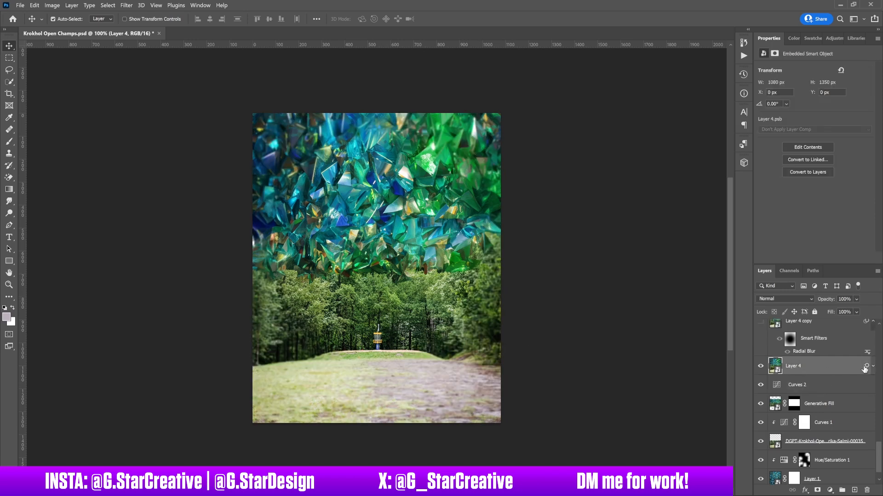
{"action": "left_click", "coordinate": [874, 367]}
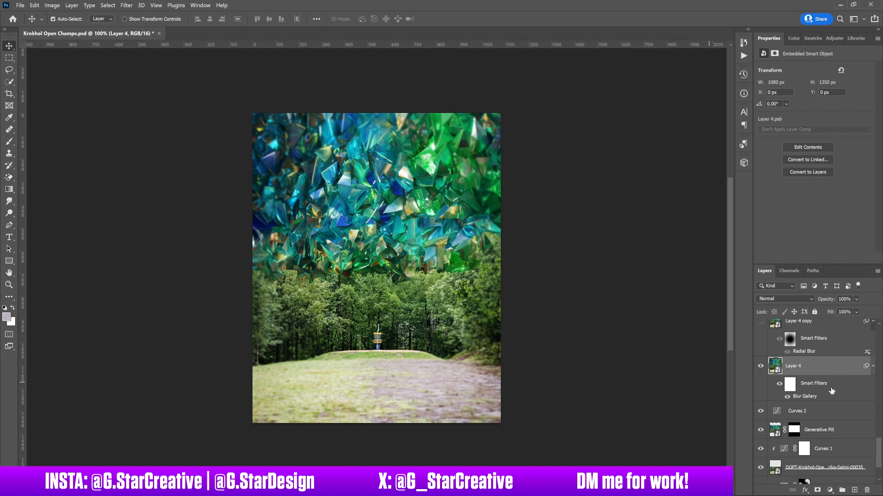
Compare the image with and without Layer 4, and examine the Iris Blur settings of its Blur Gallery filter.
{"action": "scroll", "coordinate": [811, 377], "scroll_direction": "up", "scroll_amount": 2}
{"action": "left_click", "coordinate": [761, 391]}
{"action": "left_click", "coordinate": [761, 390]}
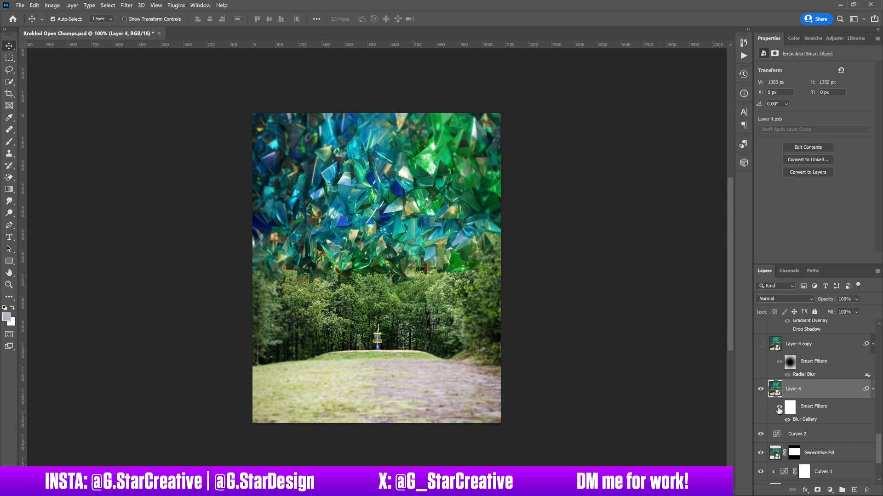
{"action": "double_click", "coordinate": [806, 419]}
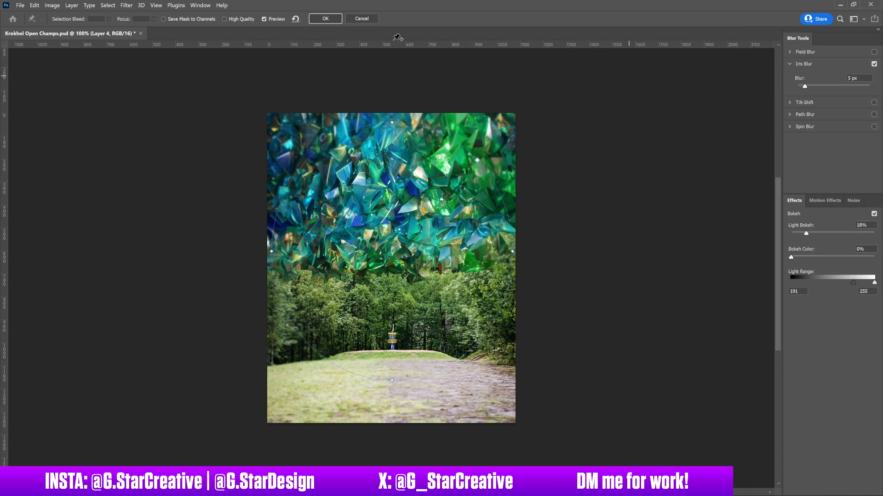
{"action": "left_click", "coordinate": [361, 19]}
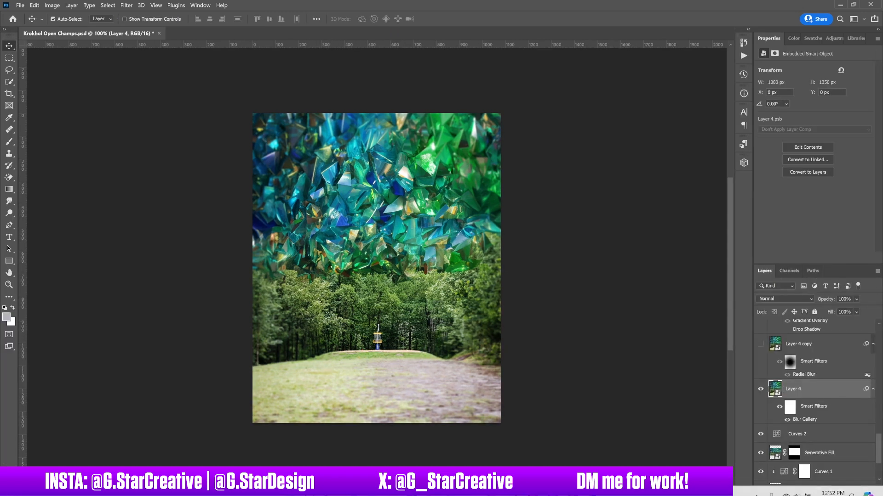
Show Layer 4 copy with its masked Radial Blur and select it.
{"action": "scroll", "coordinate": [875, 427], "scroll_direction": "up", "scroll_amount": 1}
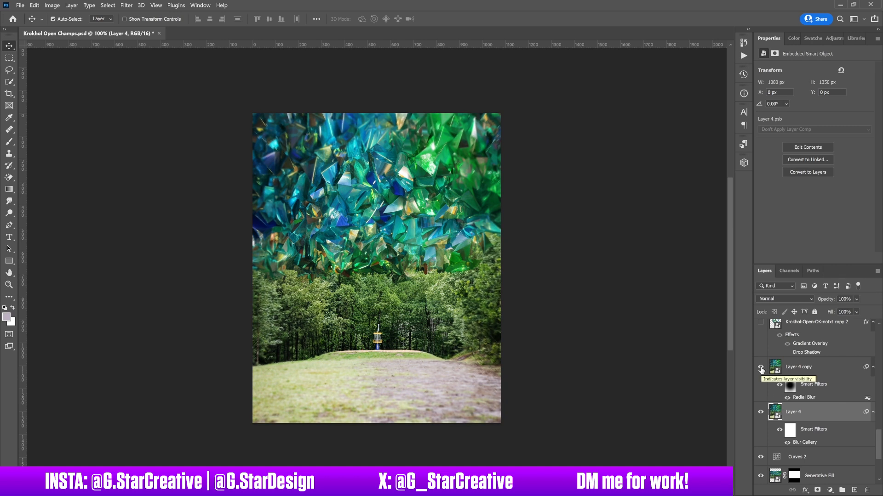
{"action": "left_click", "coordinate": [817, 368]}
{"action": "scroll", "coordinate": [817, 367], "scroll_direction": "up", "scroll_amount": 1}
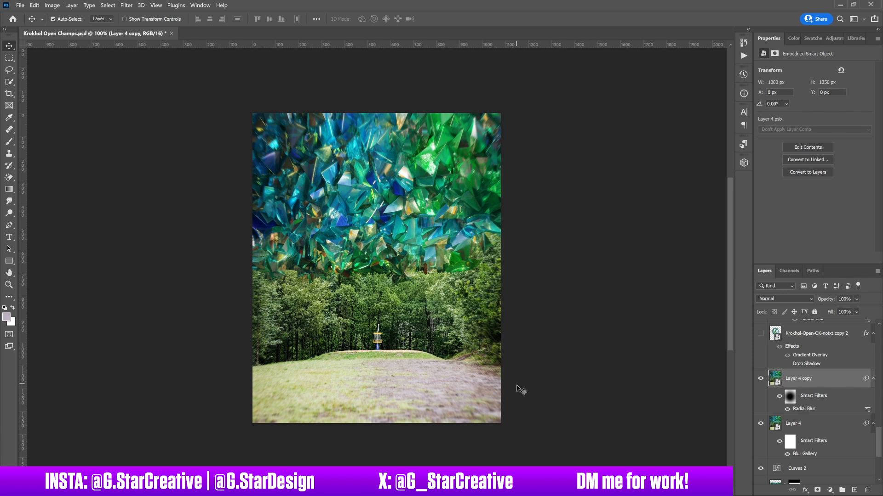
Locate the Radial Blur filter among the available blur filters.
{"action": "left_click", "coordinate": [126, 6]}
{"action": "mouse_move", "coordinate": [175, 115]}
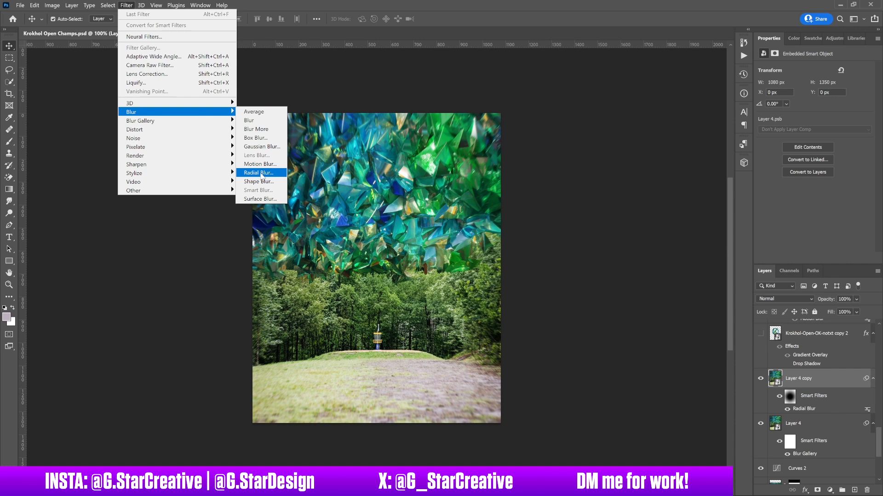
{"action": "mouse_move", "coordinate": [220, 122]}
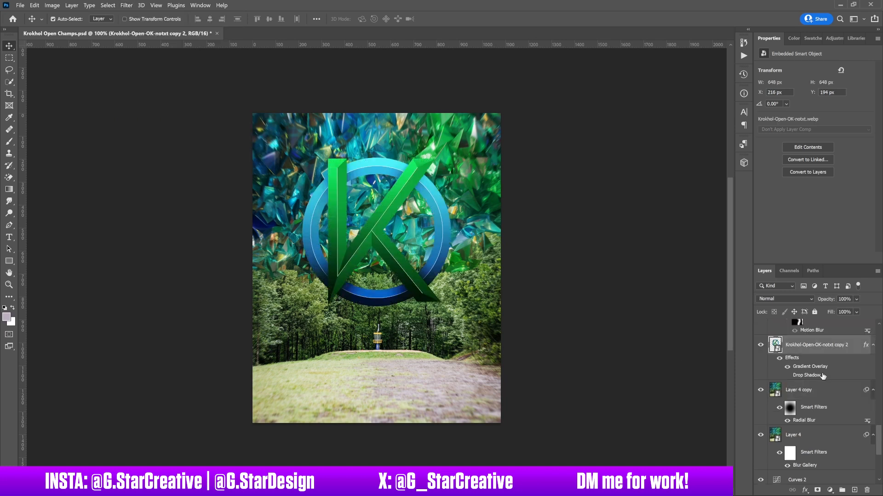
Compare the K logo with and without its Gradient Overlay effect.
{"action": "scroll", "coordinate": [822, 376], "scroll_direction": "up", "scroll_amount": 2}
{"action": "left_click", "coordinate": [787, 390]}
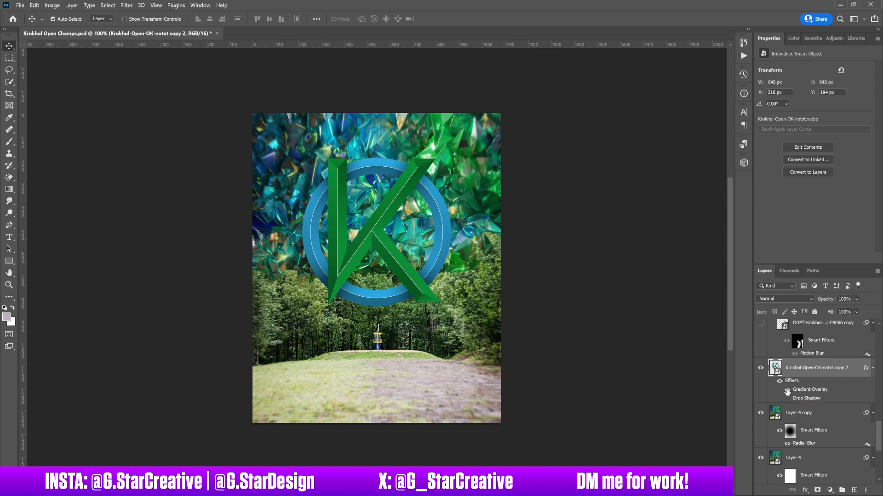
{"action": "left_click", "coordinate": [787, 391]}
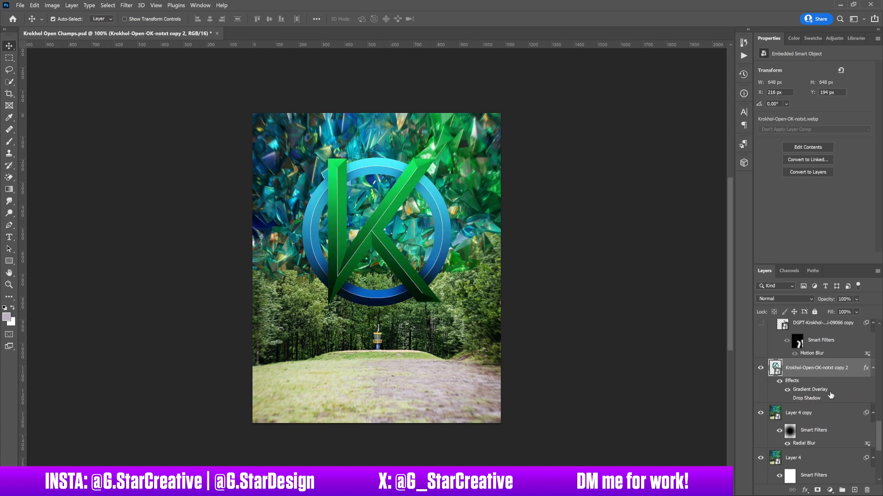
Show the two disc golf player cutouts, the 09066 copy and 08483 copy layers, above the logo.
{"action": "scroll", "coordinate": [830, 395], "scroll_direction": "up", "scroll_amount": 2}
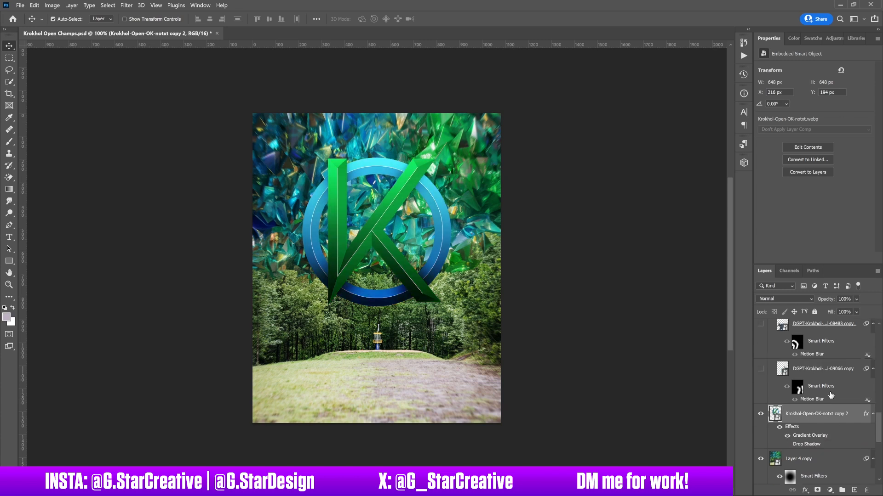
{"action": "left_click", "coordinate": [761, 370]}
{"action": "scroll", "coordinate": [762, 371], "scroll_direction": "up", "scroll_amount": 1}
{"action": "left_click", "coordinate": [761, 347]}
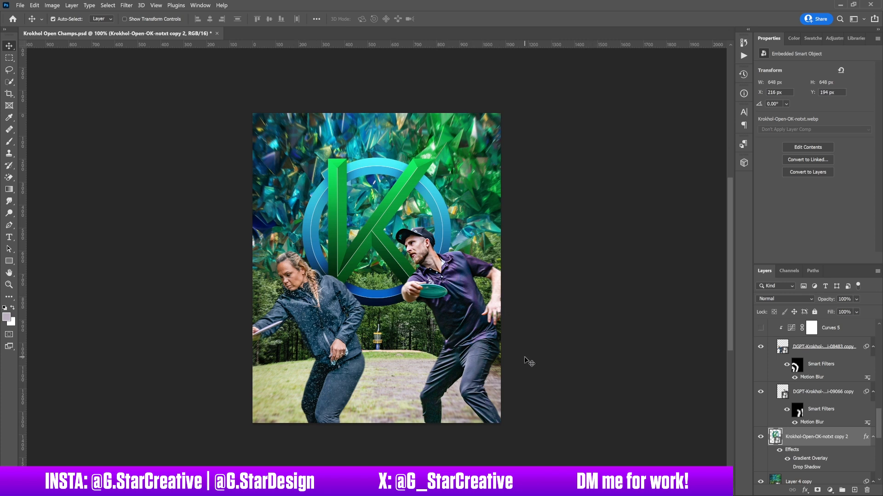
Examine the Motion Blur smart filter's angle and distance settings on the 08483 copy player layer.
{"action": "left_click", "coordinate": [788, 414]}
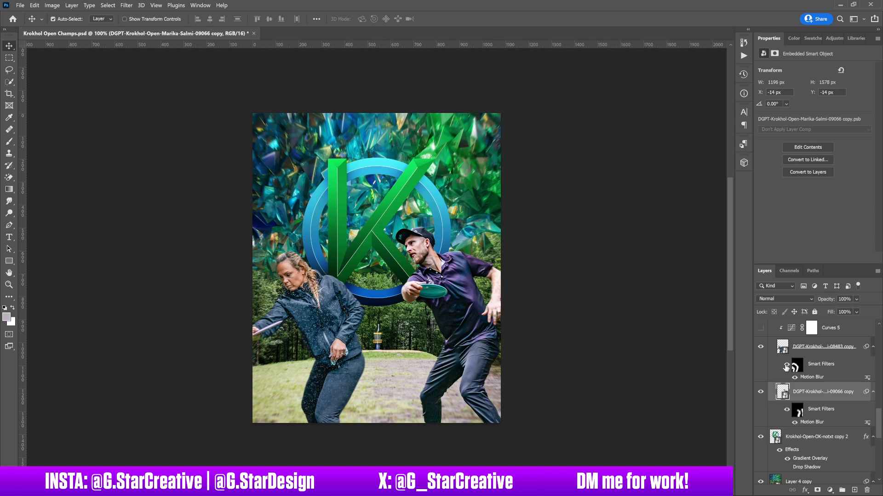
{"action": "double_click", "coordinate": [808, 377]}
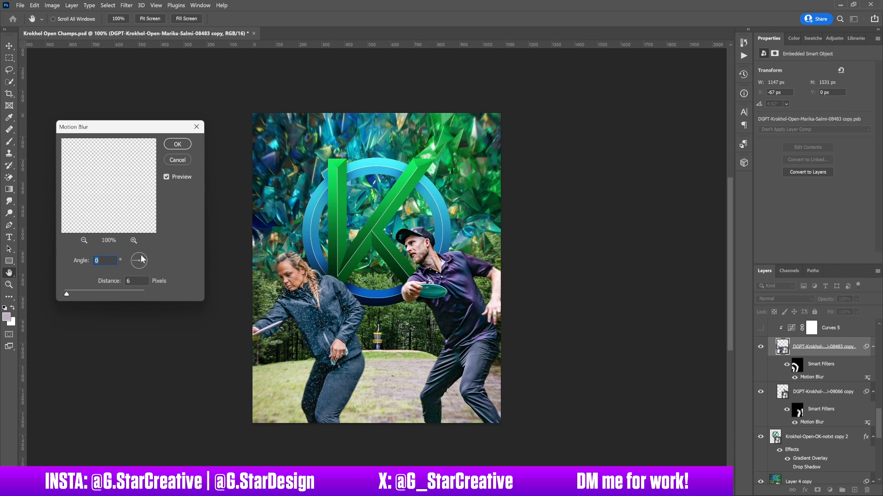
{"action": "left_click", "coordinate": [177, 160]}
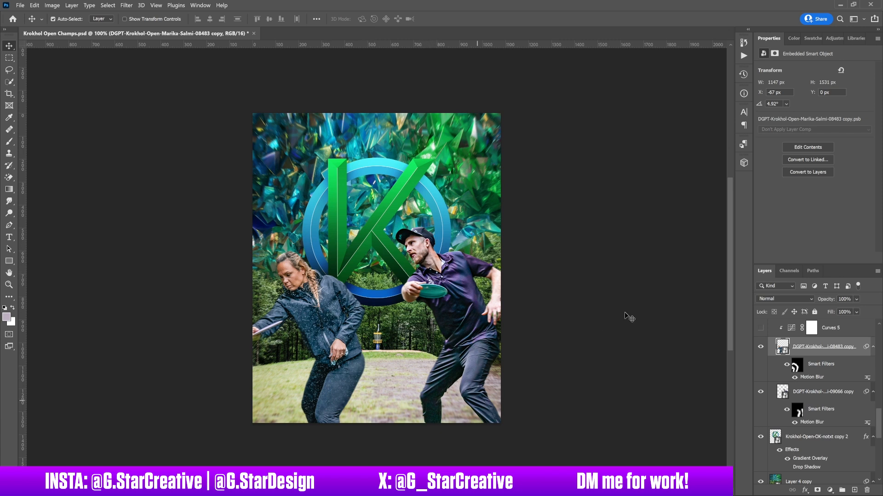
Show and select the Curves 5 adjustment in Group 1, and compare the player with and without it.
{"action": "scroll", "coordinate": [818, 377], "scroll_direction": "up", "scroll_amount": 3}
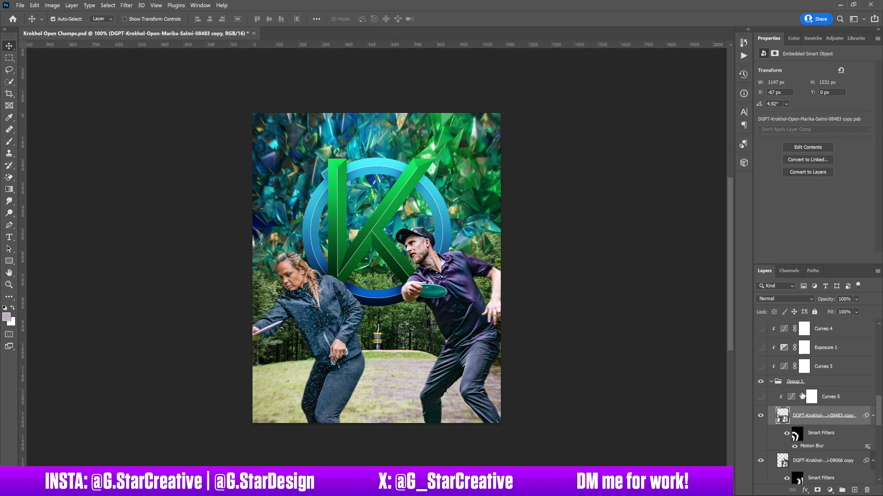
{"action": "left_click", "coordinate": [761, 398]}
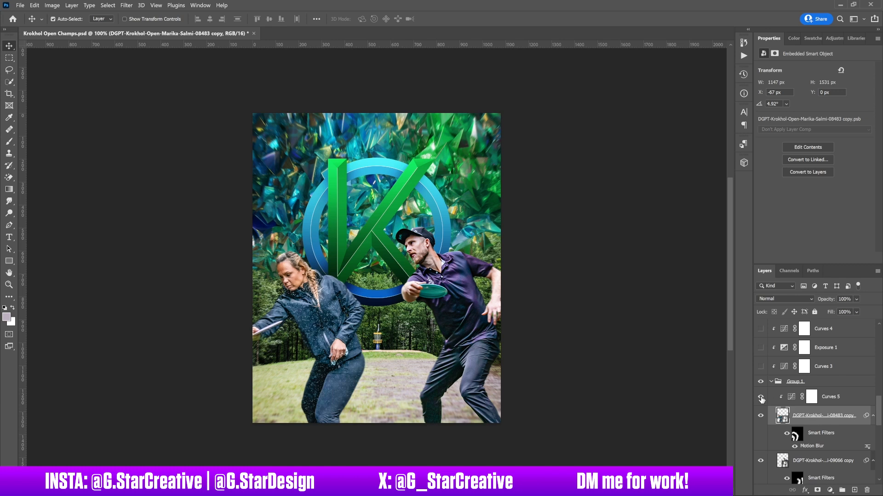
{"action": "left_click", "coordinate": [830, 396]}
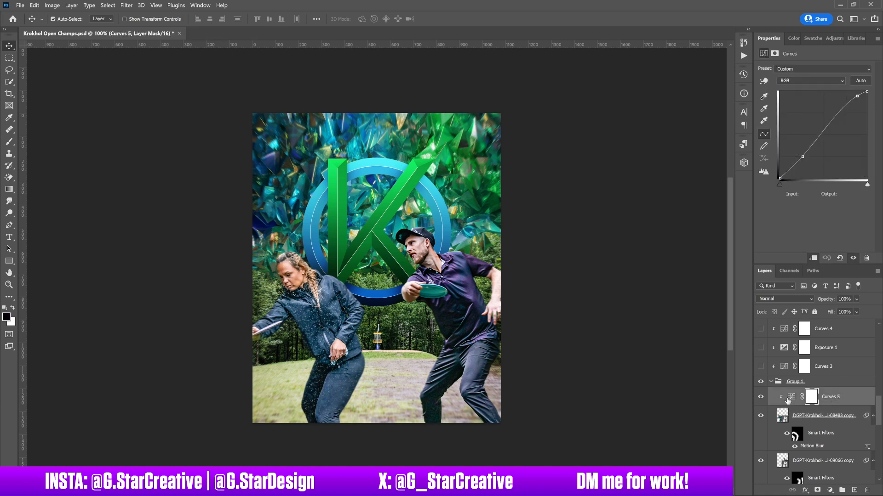
{"action": "left_click", "coordinate": [763, 398]}
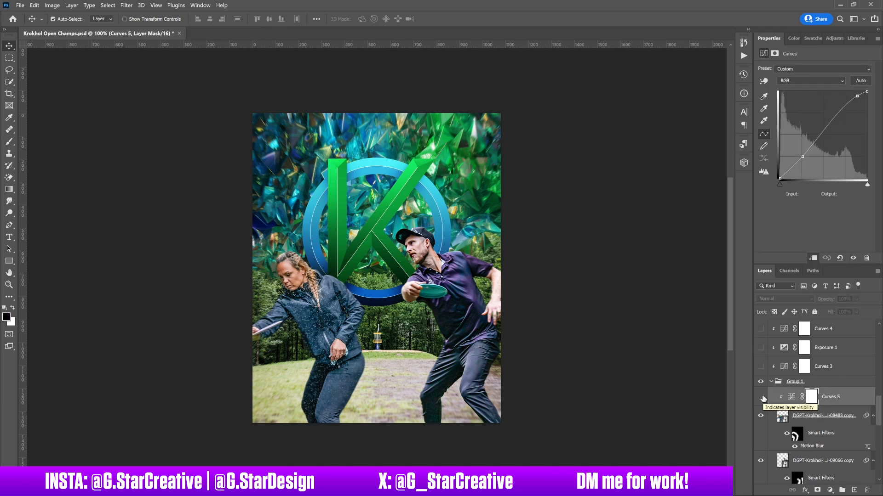
{"action": "left_click", "coordinate": [762, 397]}
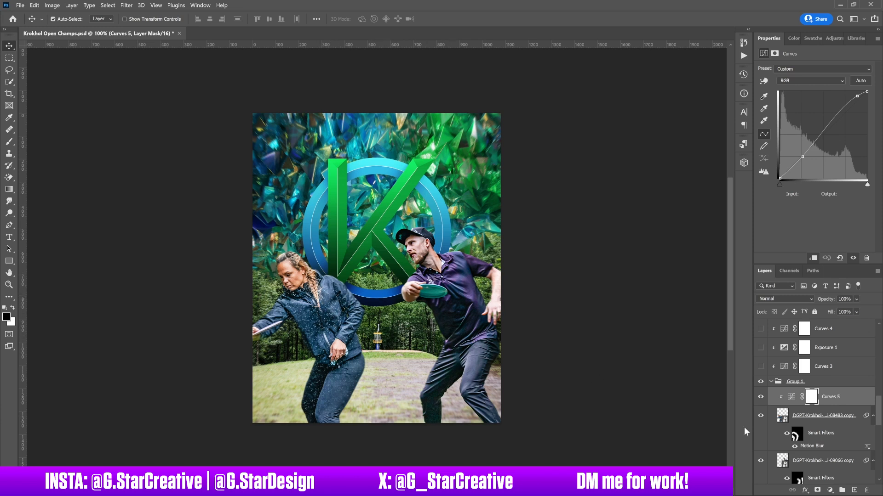
Show the Curves 3 adjustment clipped to Group 1, compare the players with and without it, and select its curve.
{"action": "left_click", "coordinate": [760, 367]}
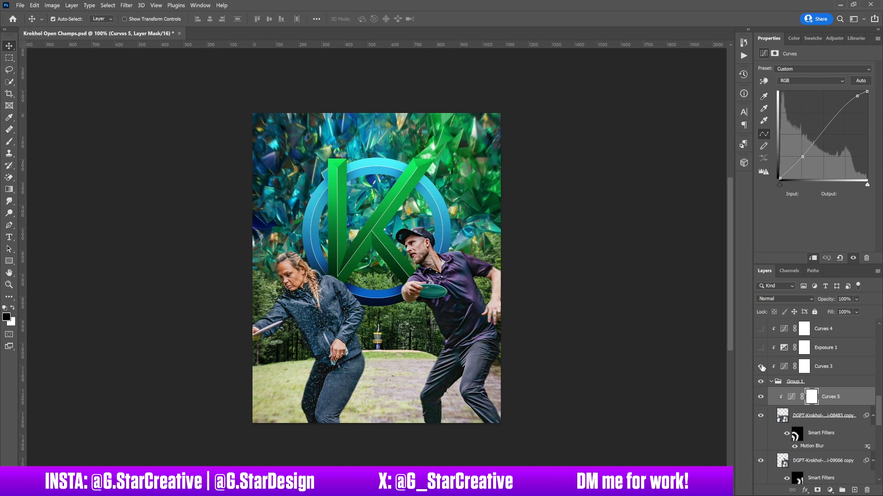
{"action": "left_click", "coordinate": [838, 365]}
{"action": "scroll", "coordinate": [800, 377], "scroll_direction": "up", "scroll_amount": 1}
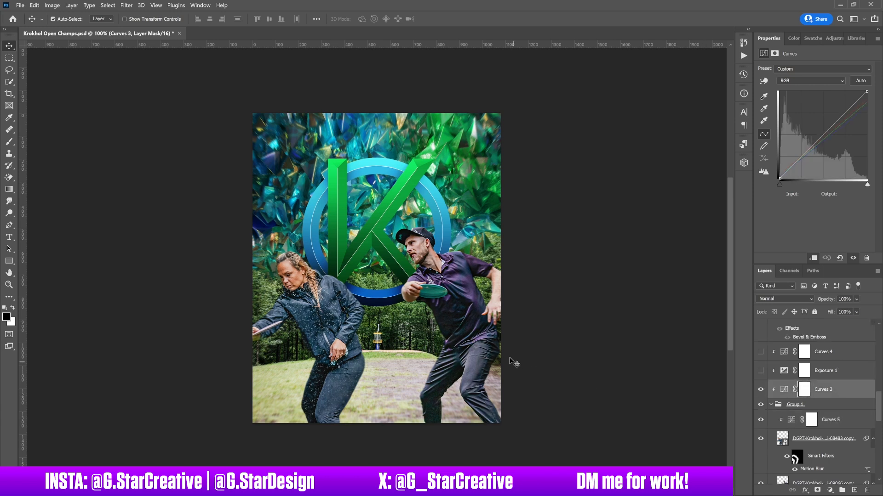
{"action": "left_click", "coordinate": [760, 390]}
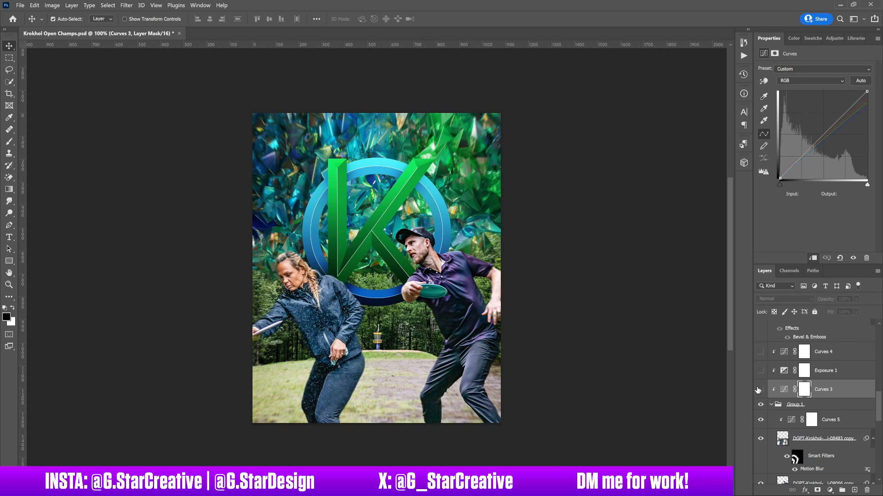
{"action": "left_click", "coordinate": [759, 389]}
{"action": "left_click", "coordinate": [832, 394]}
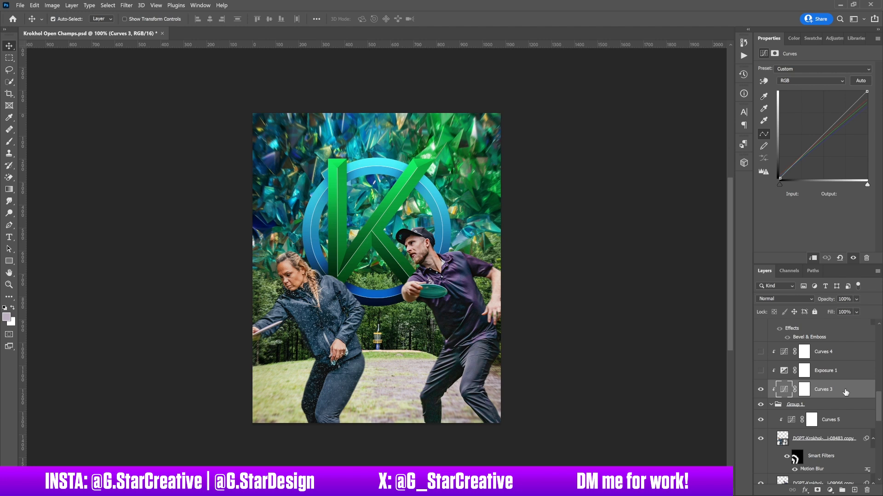
Review the settings of the Exposure 1 and Curves 3 adjustments, finishing on the Curves 3 curve.
{"action": "left_click", "coordinate": [833, 371]}
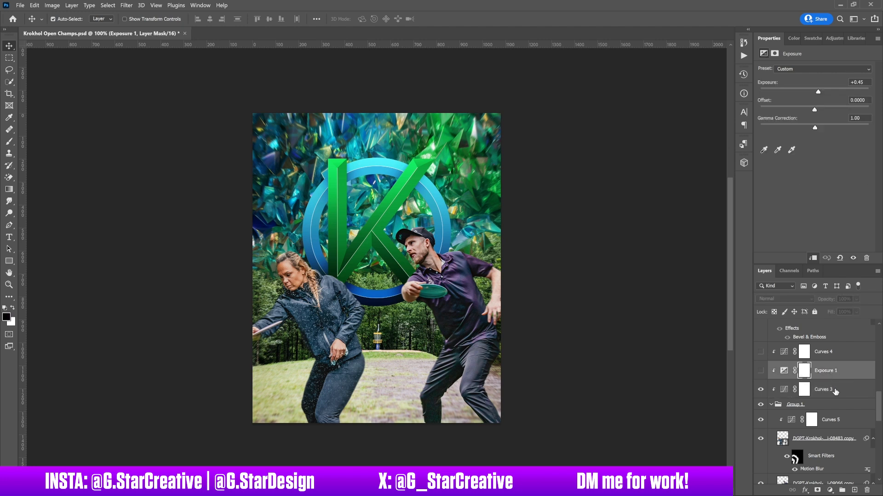
{"action": "left_click", "coordinate": [835, 390]}
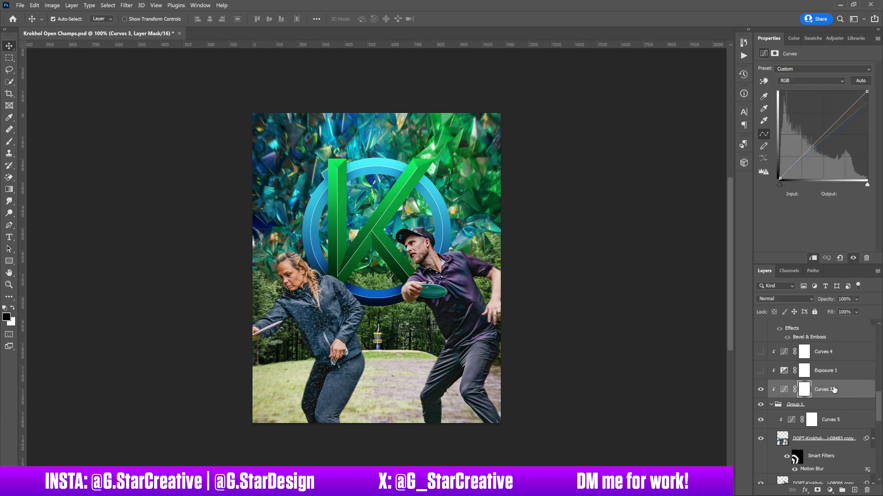
{"action": "left_click", "coordinate": [781, 390]}
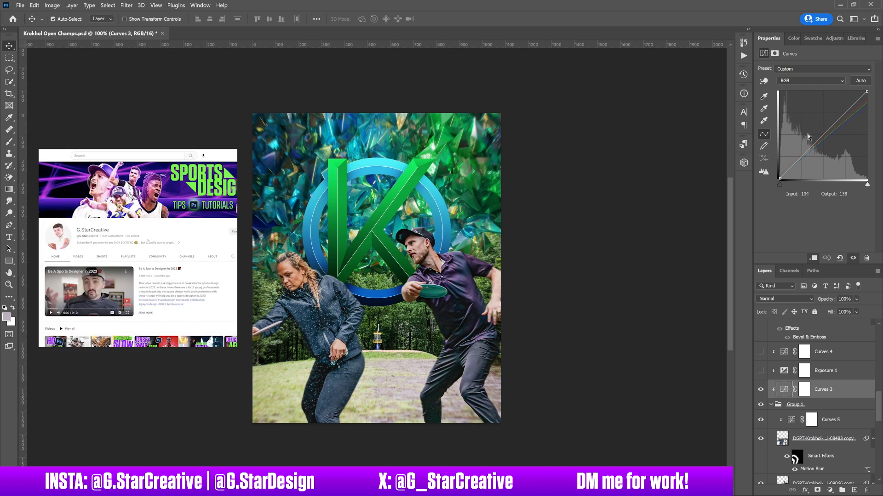
Show the Exposure 1 adjustment clipped to Group 1 and select it to display its settings.
{"action": "left_click", "coordinate": [759, 371]}
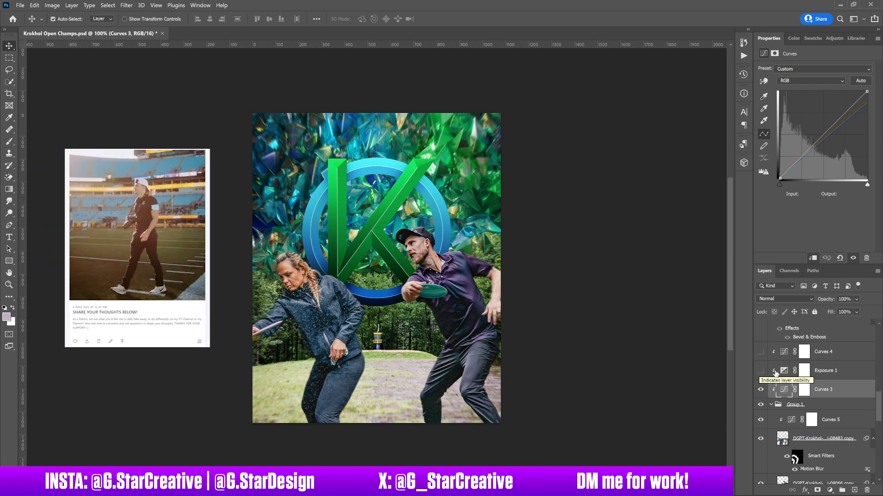
{"action": "left_click", "coordinate": [760, 370]}
{"action": "left_click", "coordinate": [817, 371]}
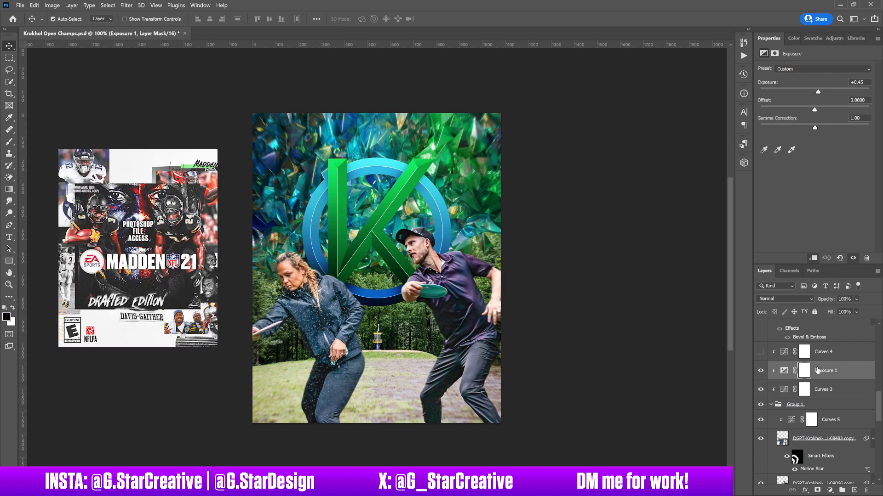
Show and select the Curves 4 adjustment above Exposure 1, and examine the lower point of its curve.
{"action": "left_click", "coordinate": [760, 352]}
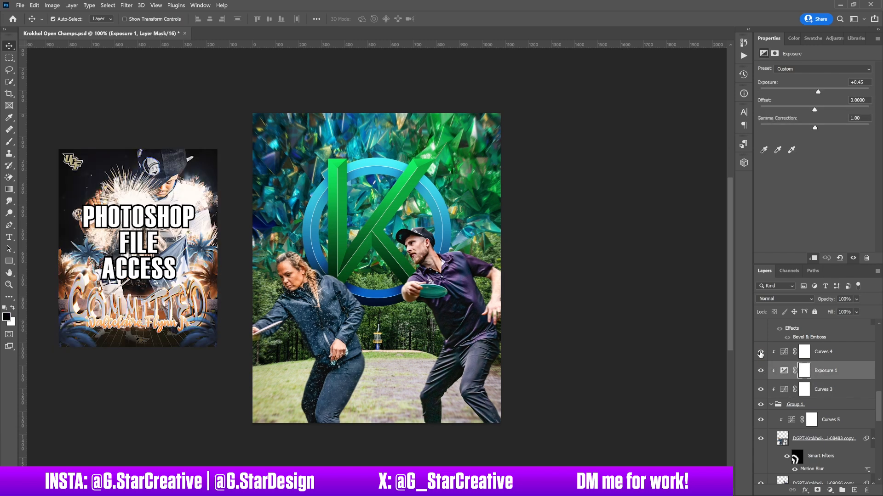
{"action": "left_click", "coordinate": [827, 352]}
{"action": "scroll", "coordinate": [838, 351], "scroll_direction": "up", "scroll_amount": 1}
{"action": "left_click", "coordinate": [791, 172]}
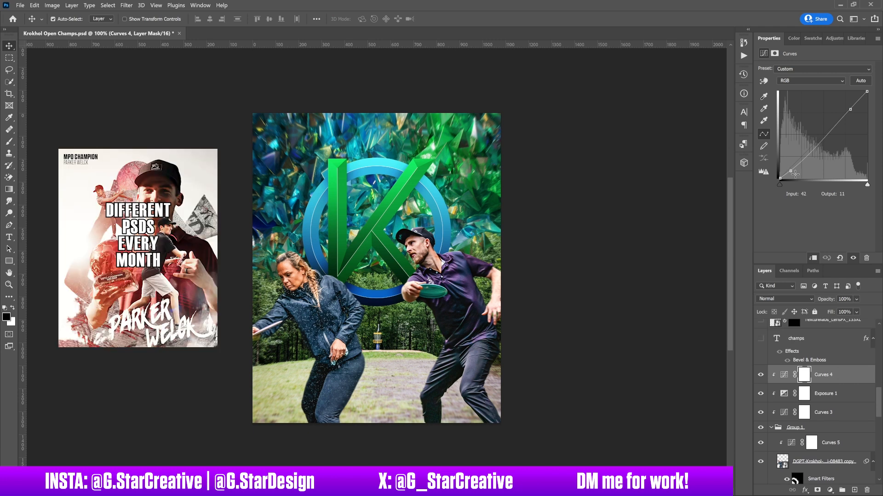
Show and select the champs title layer, and compare it with and without its Bevel & Emboss effect.
{"action": "scroll", "coordinate": [831, 393], "scroll_direction": "up", "scroll_amount": 1}
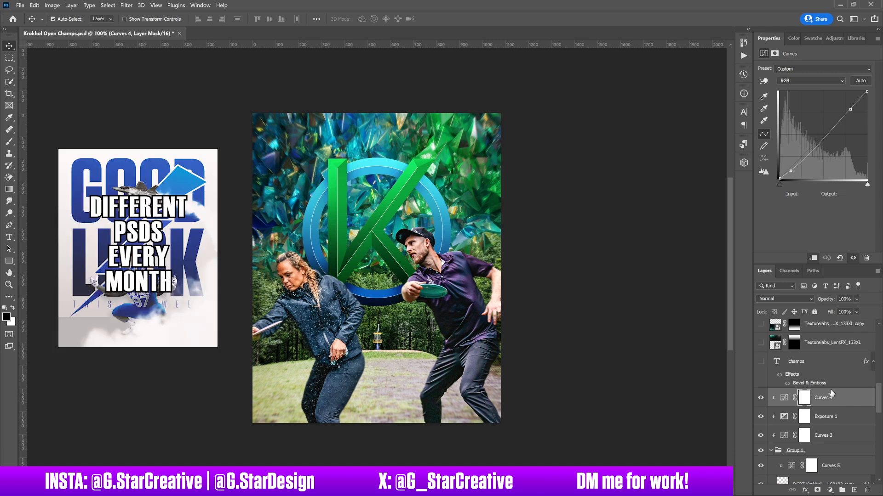
{"action": "left_click", "coordinate": [761, 363]}
{"action": "left_click", "coordinate": [810, 362]}
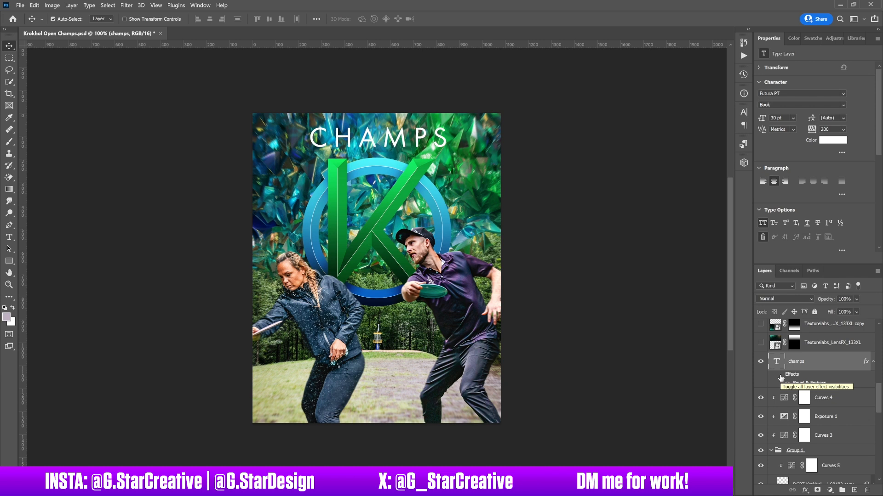
{"action": "left_click", "coordinate": [779, 375]}
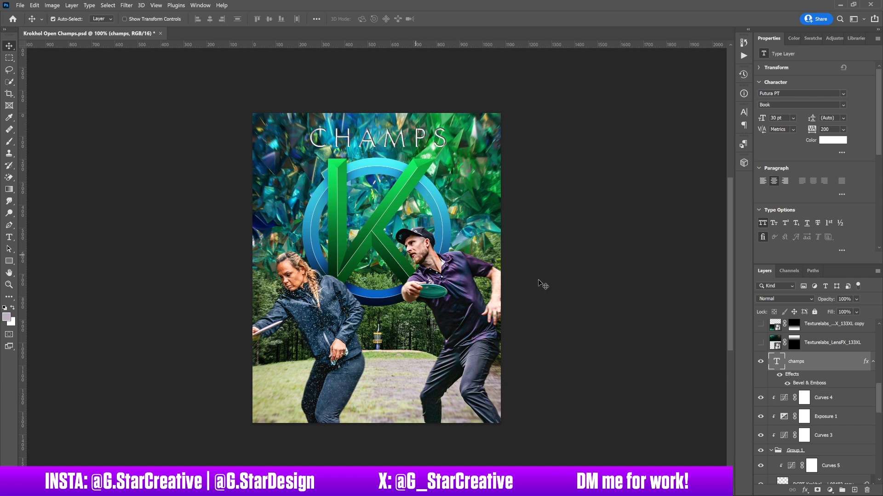
Show the Texturelabs_LensFX_133XL layer and its copy above the champs title, selecting the original.
{"action": "left_click", "coordinate": [761, 342]}
{"action": "scroll", "coordinate": [808, 368], "scroll_direction": "up", "scroll_amount": 1}
{"action": "left_click", "coordinate": [807, 367]}
{"action": "scroll", "coordinate": [765, 378], "scroll_direction": "up", "scroll_amount": 2}
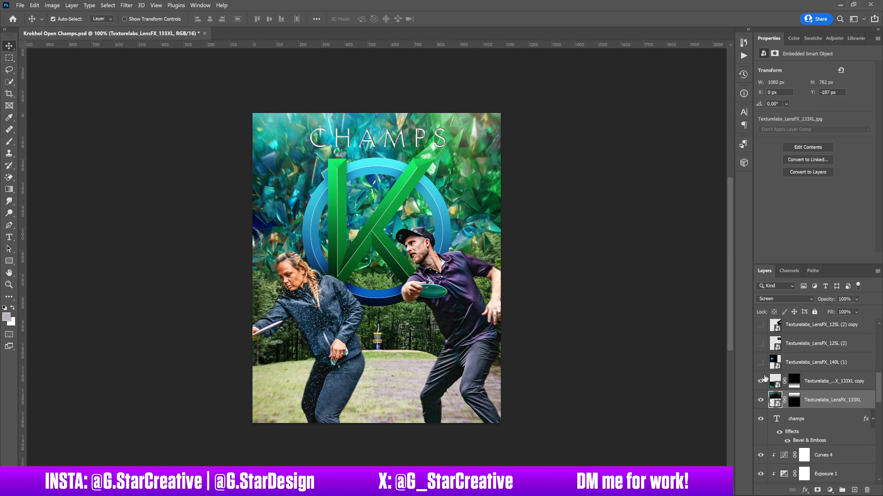
{"action": "left_click", "coordinate": [764, 379]}
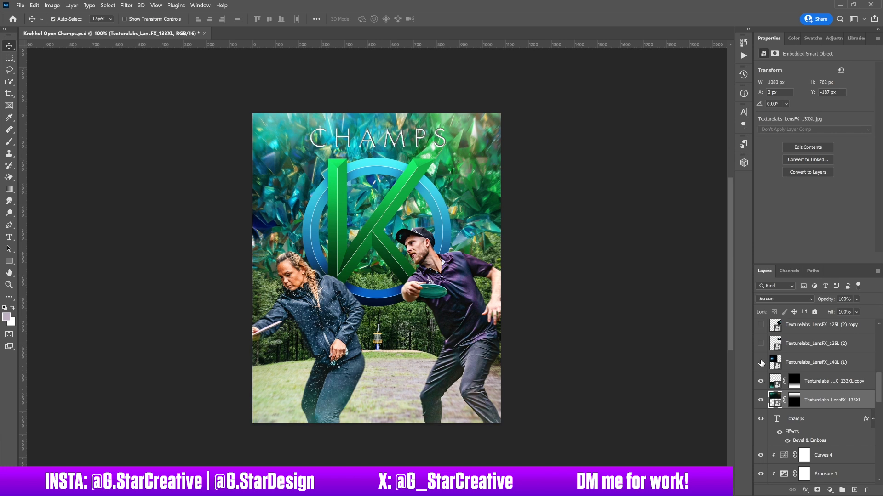
Show the Texturelabs_LensFX_140L (1), 125L (2) and 125L (2) copy flare layers, and select each one.
{"action": "left_click", "coordinate": [760, 363]}
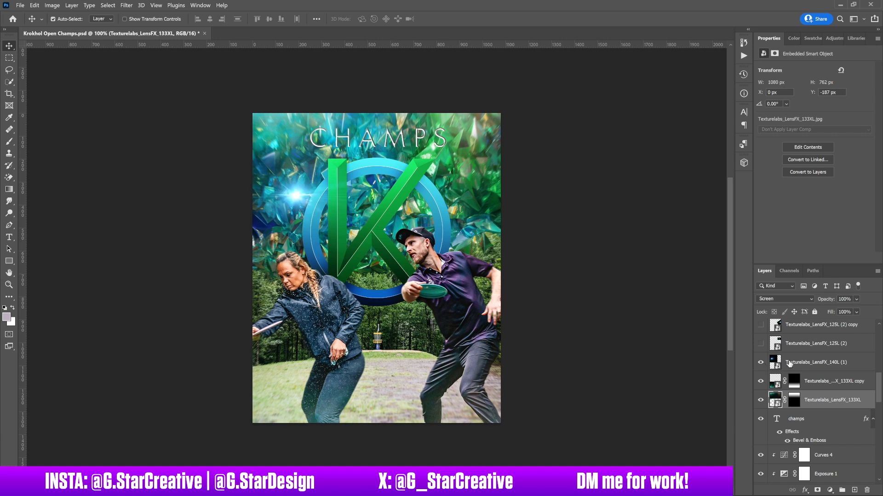
{"action": "left_click", "coordinate": [788, 364]}
{"action": "left_click", "coordinate": [760, 366]}
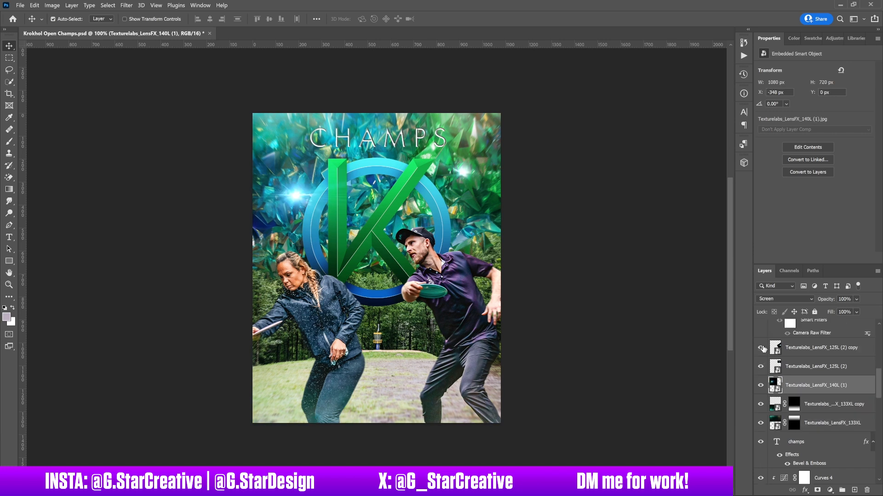
{"action": "left_click", "coordinate": [761, 348]}
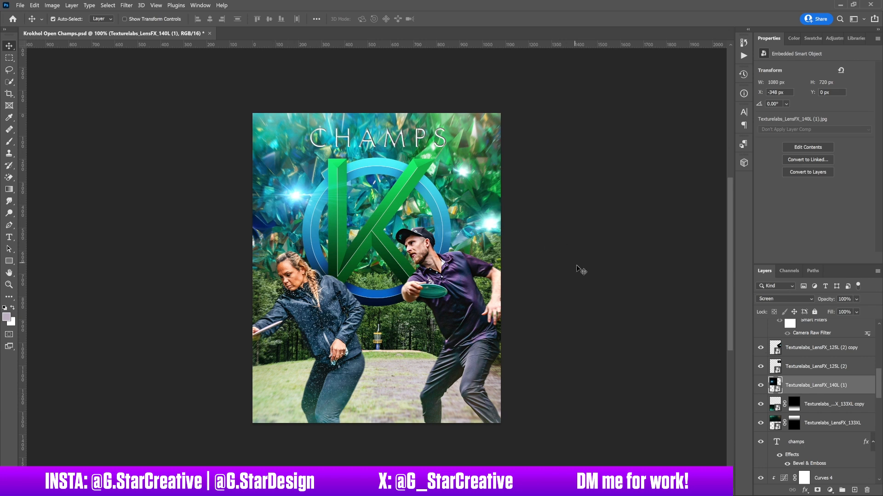
{"action": "left_click", "coordinate": [810, 370]}
{"action": "left_click", "coordinate": [804, 345]}
Show the Layer 6 smart object above the lens flares, compare the poster with and without it, and select it.
{"action": "scroll", "coordinate": [807, 358], "scroll_direction": "up", "scroll_amount": 2}
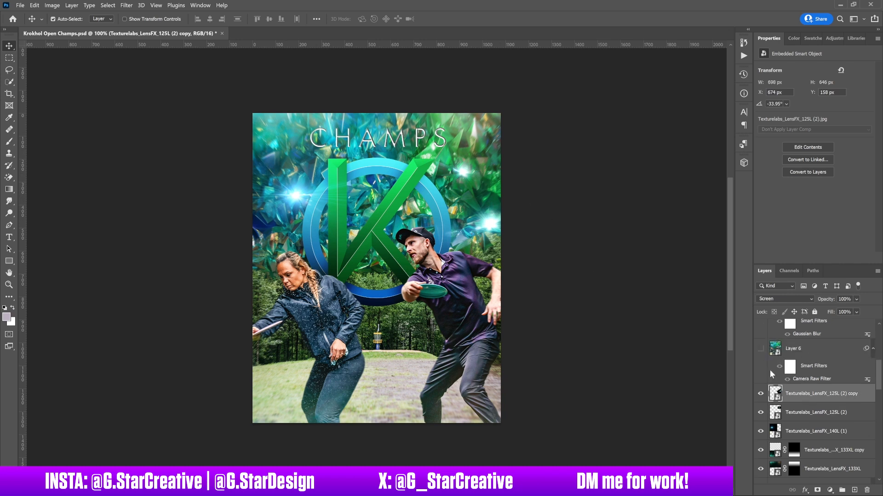
{"action": "scroll", "coordinate": [808, 365], "scroll_direction": "up", "scroll_amount": 1}
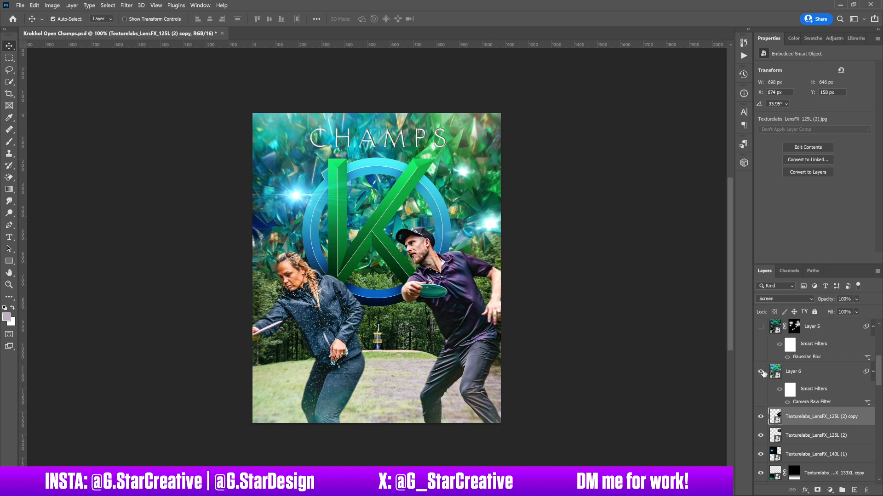
{"action": "scroll", "coordinate": [759, 414], "scroll_direction": "up", "scroll_amount": 2}
{"action": "left_click", "coordinate": [759, 418]}
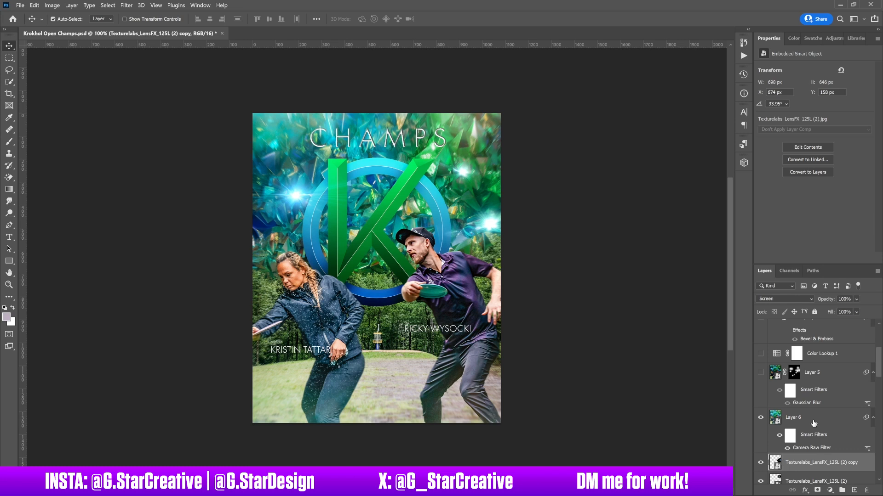
{"action": "left_click", "coordinate": [801, 411]}
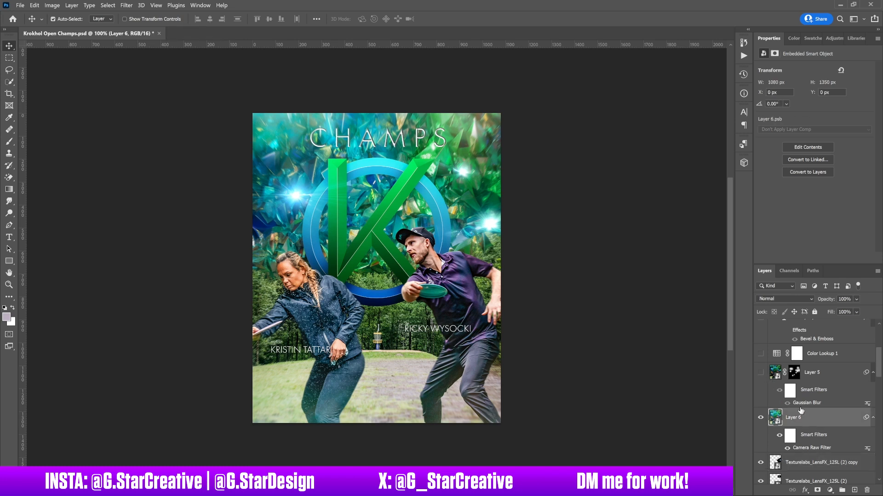
Show and select the blurred Layer 5 above Layer 6, and compare the poster with and without it.
{"action": "left_click", "coordinate": [759, 373]}
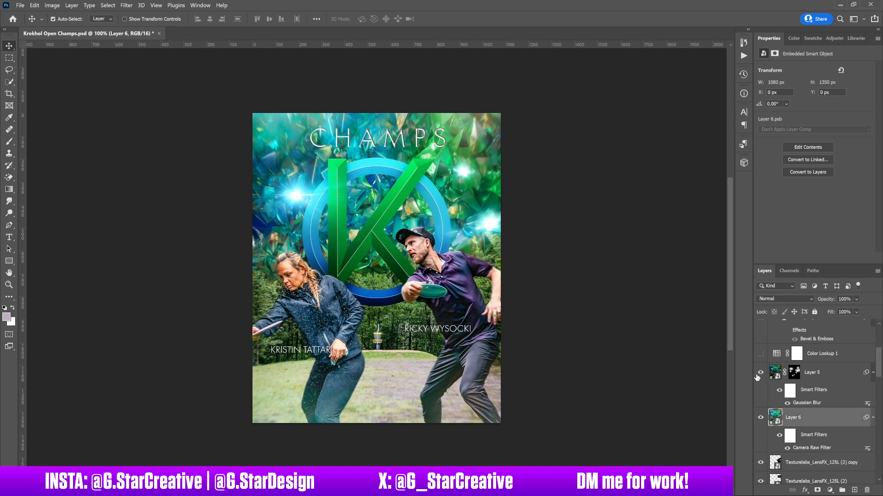
{"action": "left_click", "coordinate": [812, 380]}
{"action": "scroll", "coordinate": [812, 383], "scroll_direction": "up", "scroll_amount": 3}
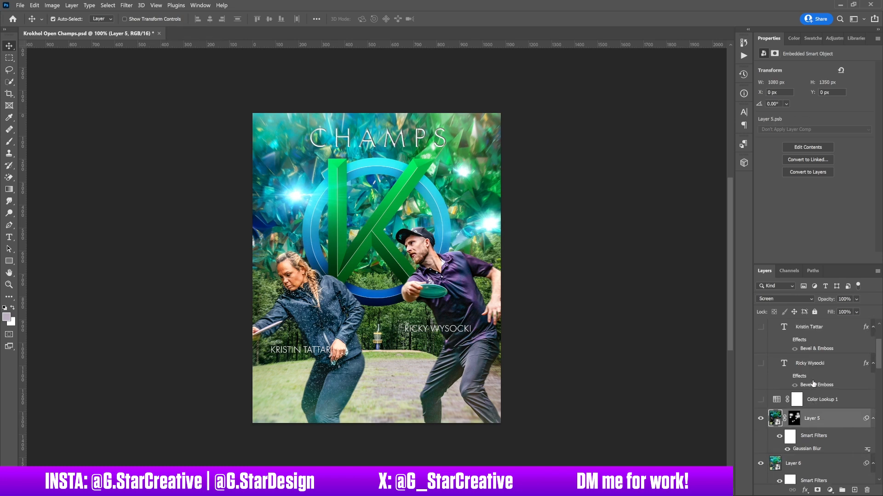
{"action": "left_click", "coordinate": [761, 419]}
{"action": "left_click", "coordinate": [761, 419]}
{"action": "left_click", "coordinate": [760, 418]}
{"action": "left_click", "coordinate": [760, 419]}
Show and select the Color Lookup 1 adjustment above Layer 5, and compare the poster with and without it.
{"action": "left_click", "coordinate": [760, 399]}
{"action": "left_click", "coordinate": [817, 400]}
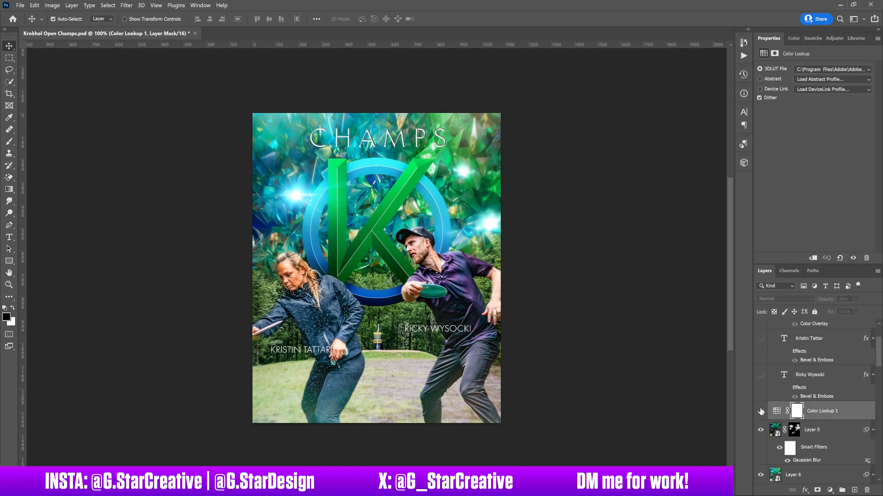
{"action": "left_click", "coordinate": [761, 412]}
{"action": "left_click", "coordinate": [761, 412]}
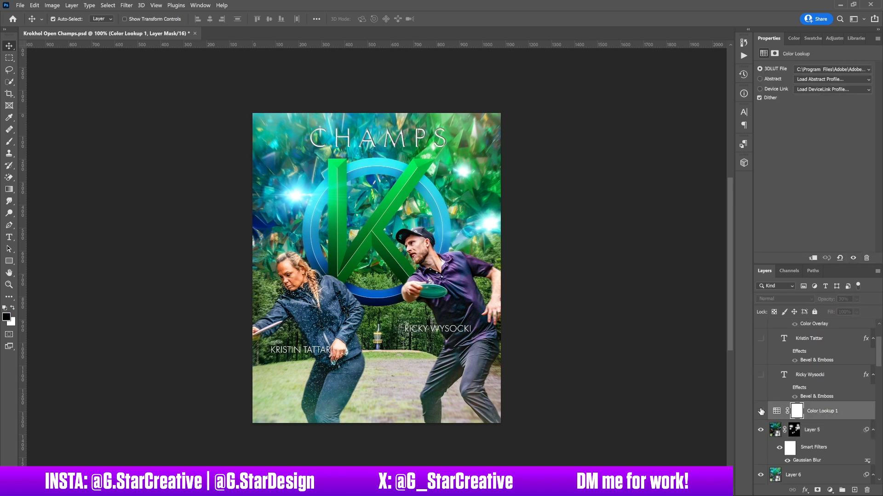